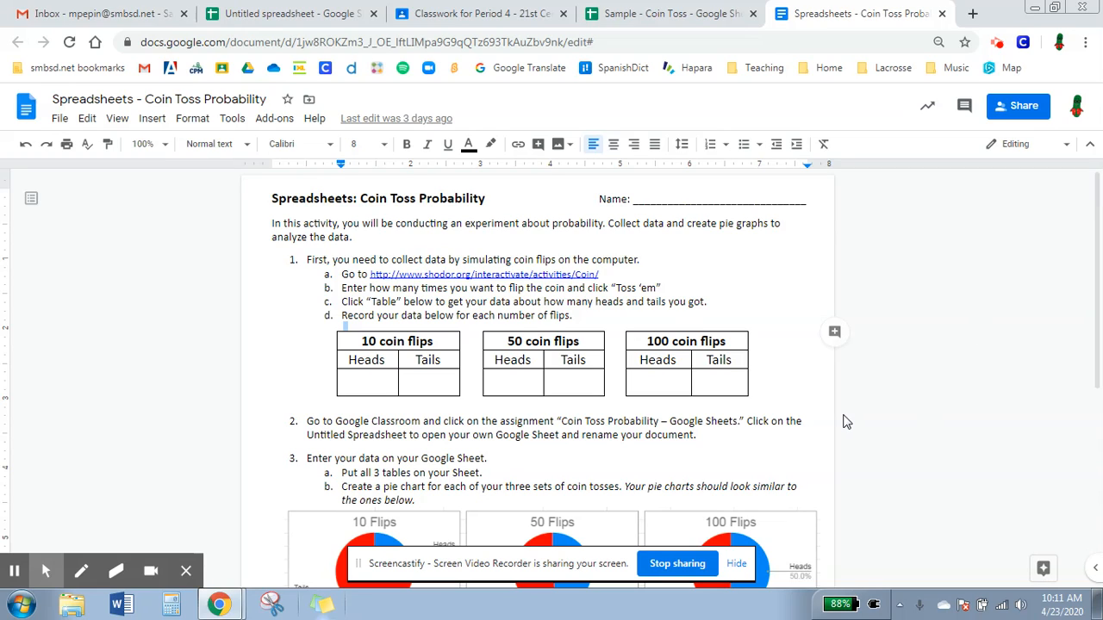
- Switch to the untitled spreadsheet and insert a chart from the Day 1 data in B4:C5
left_click(598, 366)
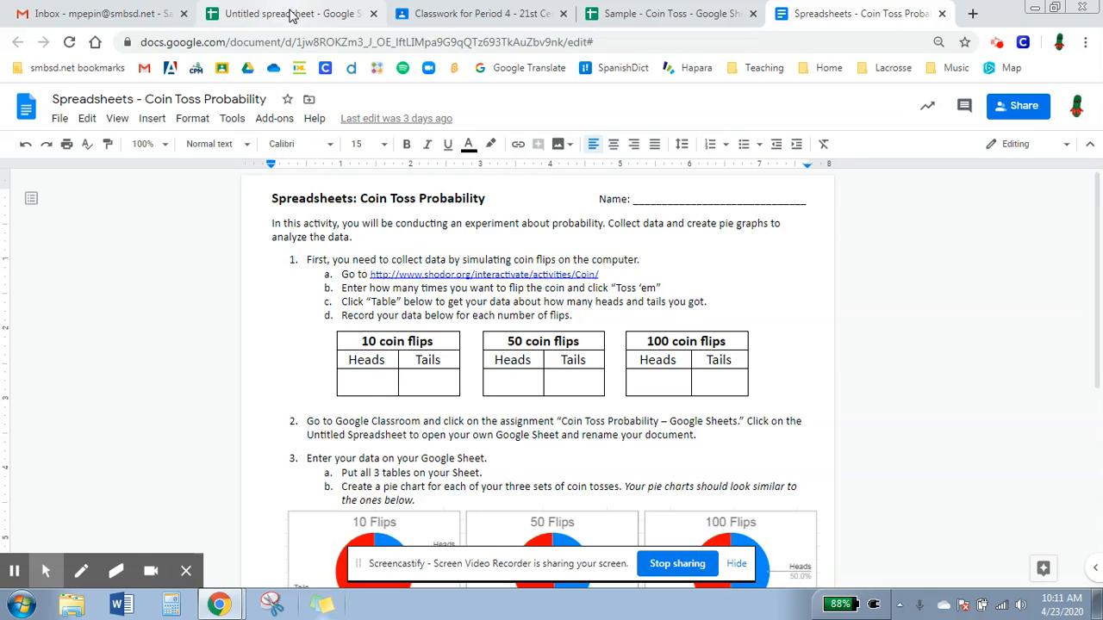
left_click(291, 15)
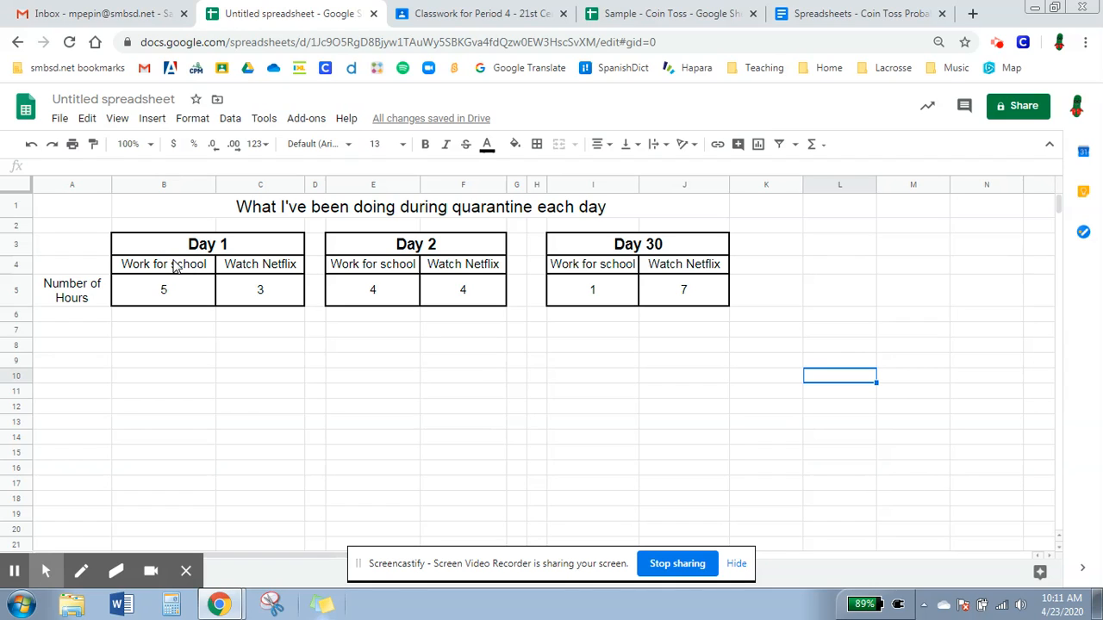
left_click_drag(214, 270, 233, 290)
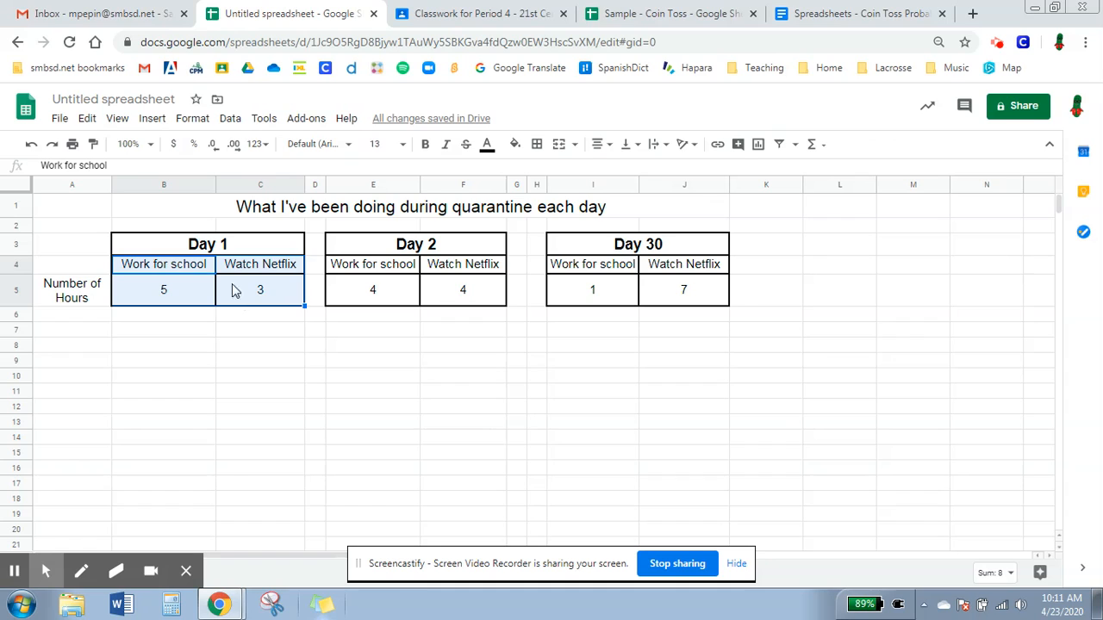
left_click(762, 149)
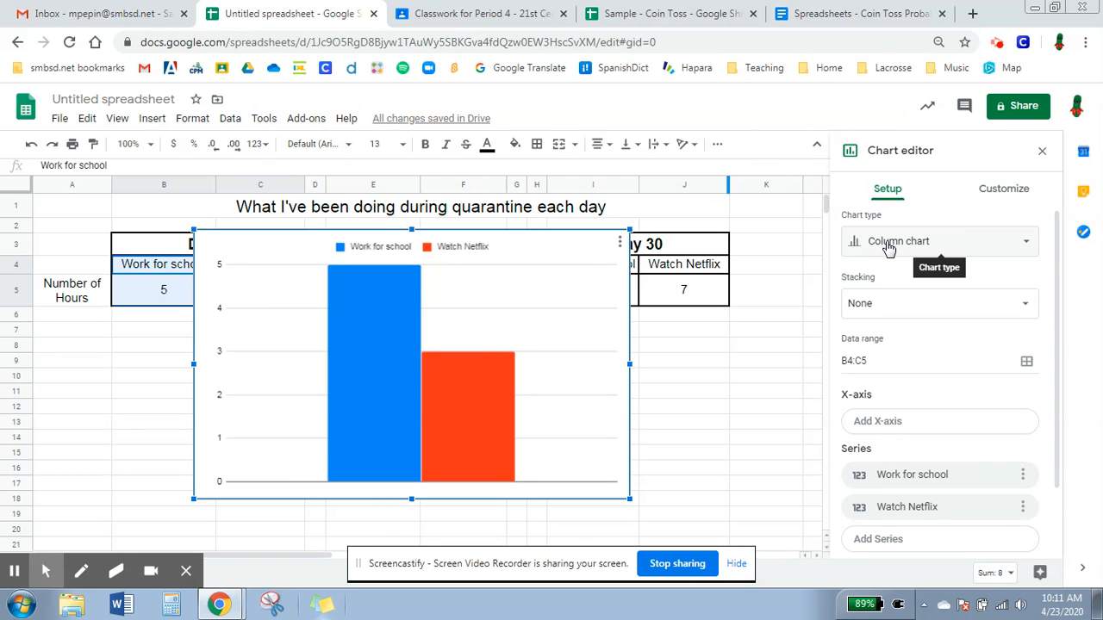
- Check the sample pie charts in the assignment document, and make the Day 1 chart a pie chart with rows and columns switched
left_click(861, 13)
scroll(542, 450, "down", 3)
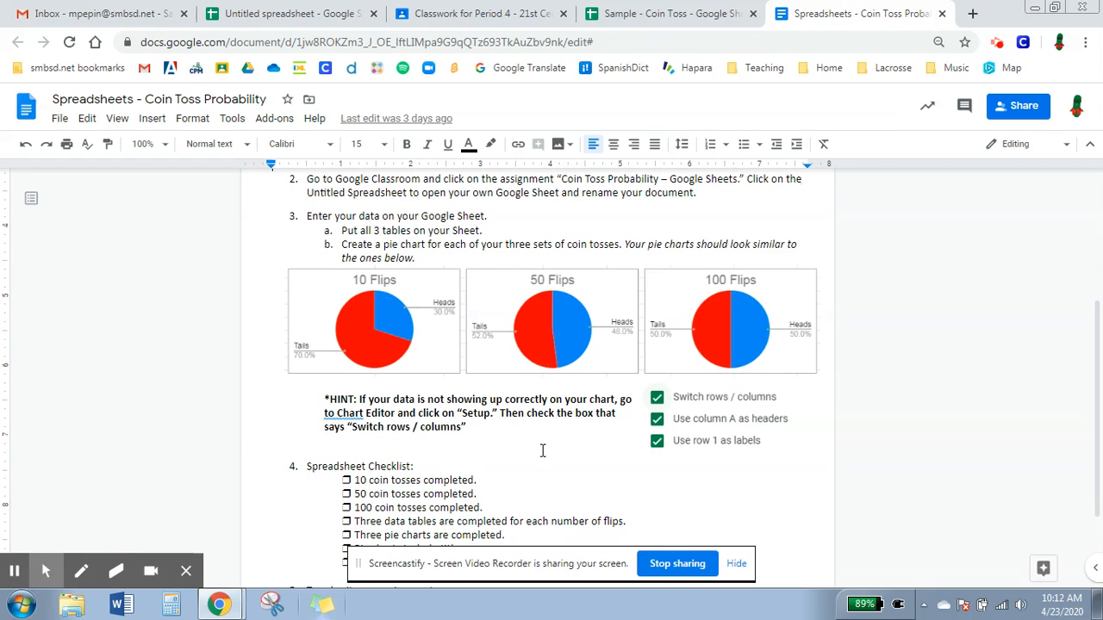
left_click(334, 18)
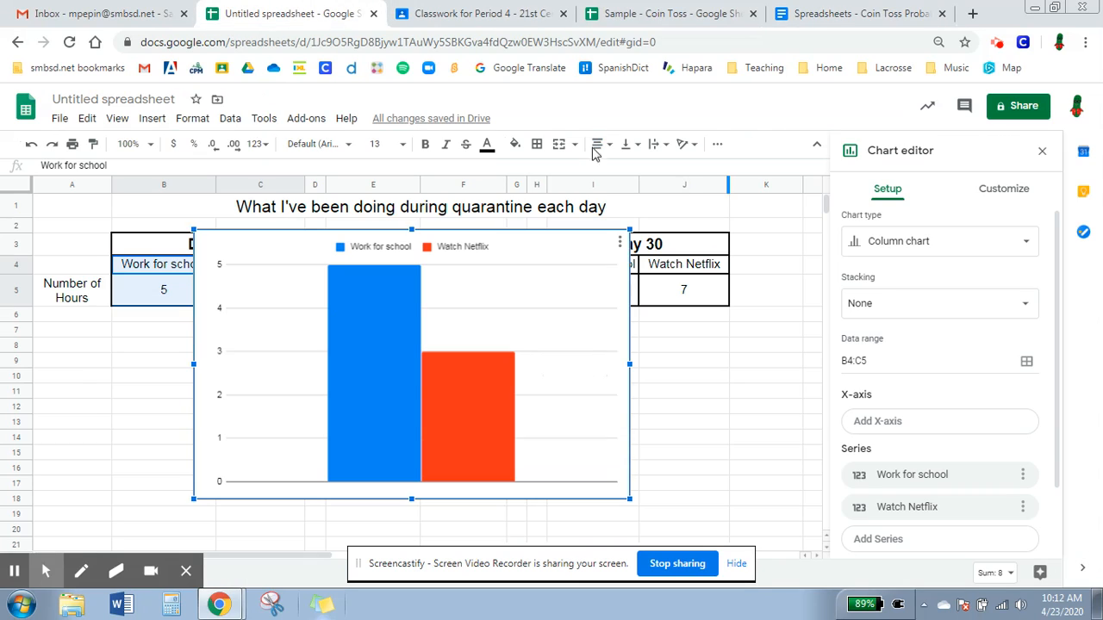
left_click(879, 241)
scroll(858, 391, "down", 2)
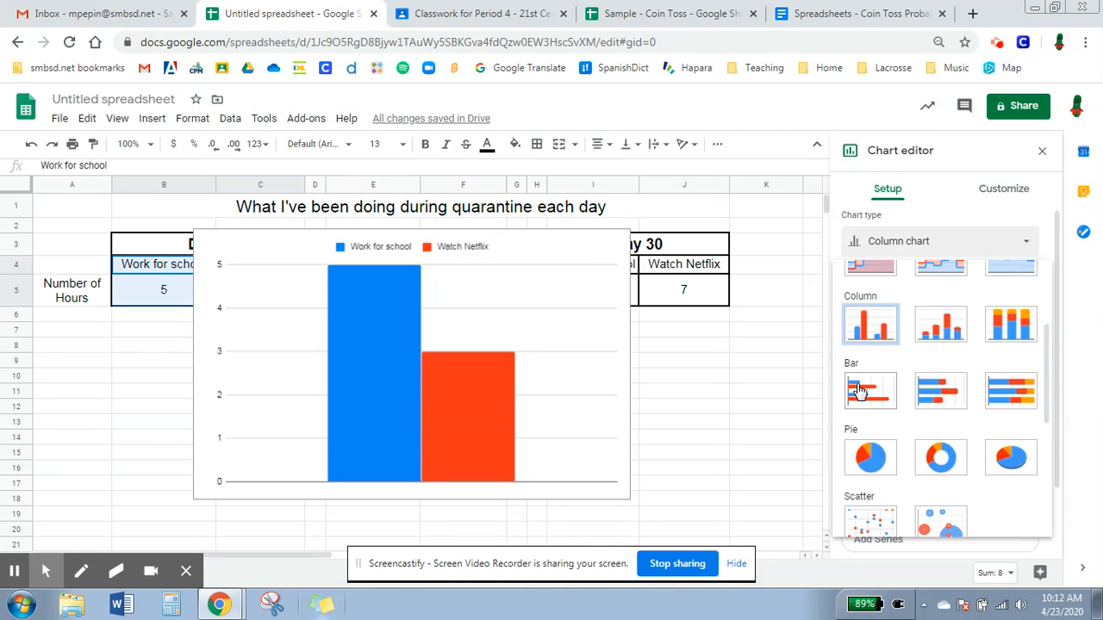
scroll(858, 390, "down", 1)
left_click(874, 376)
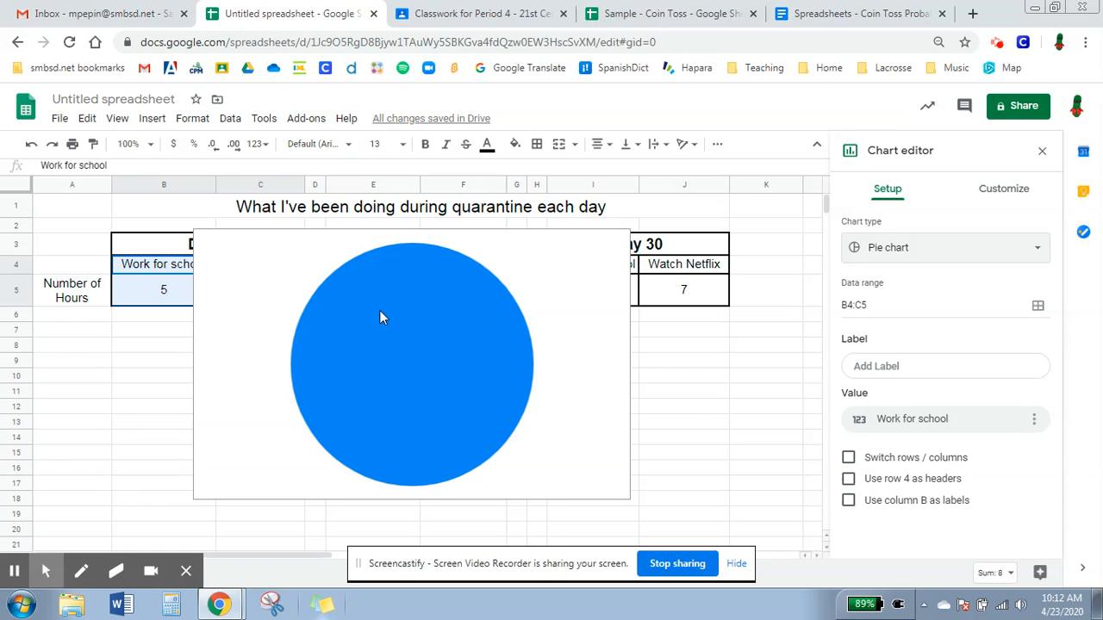
left_click(877, 461)
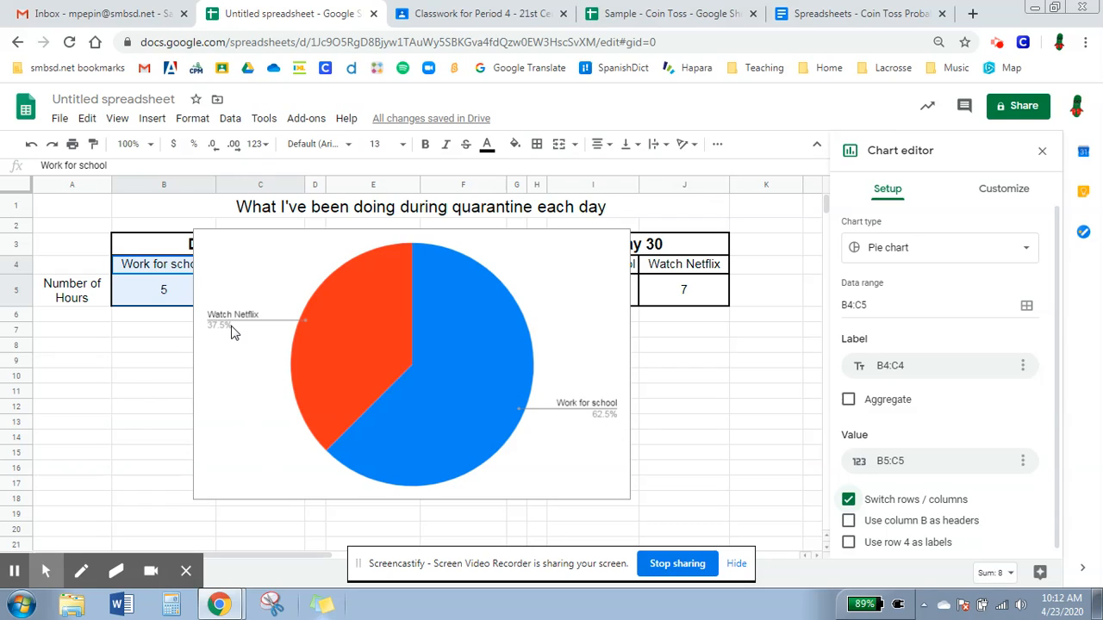
- Shrink the Day 1 pie chart and place it beneath the Day 1 table
left_click(233, 353)
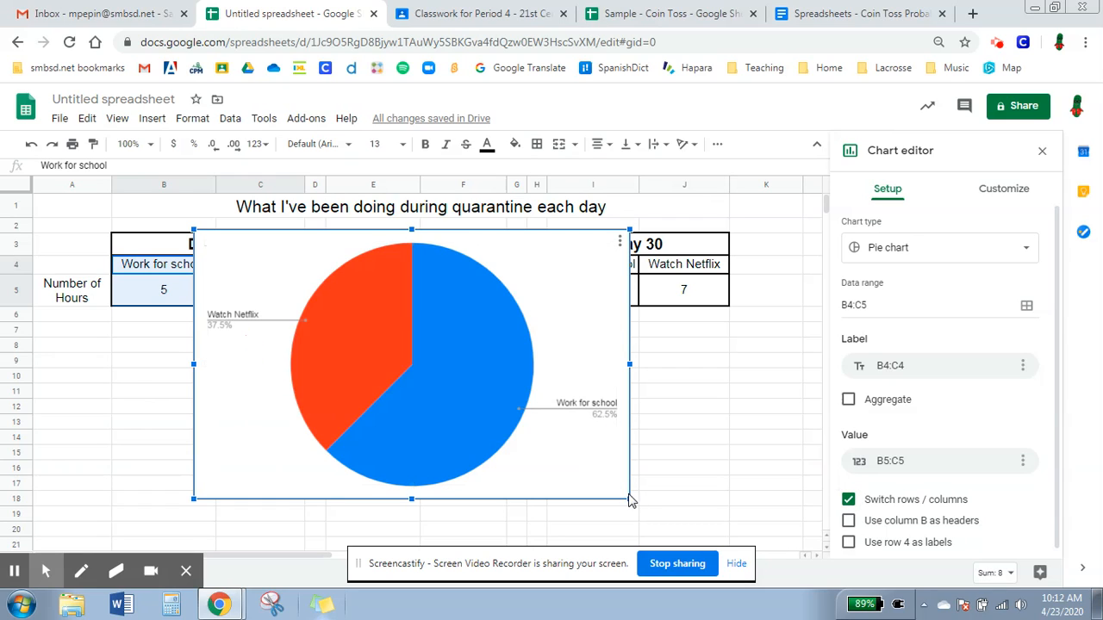
left_click_drag(501, 435, 405, 372)
left_click_drag(266, 363, 150, 482)
left_click(403, 363)
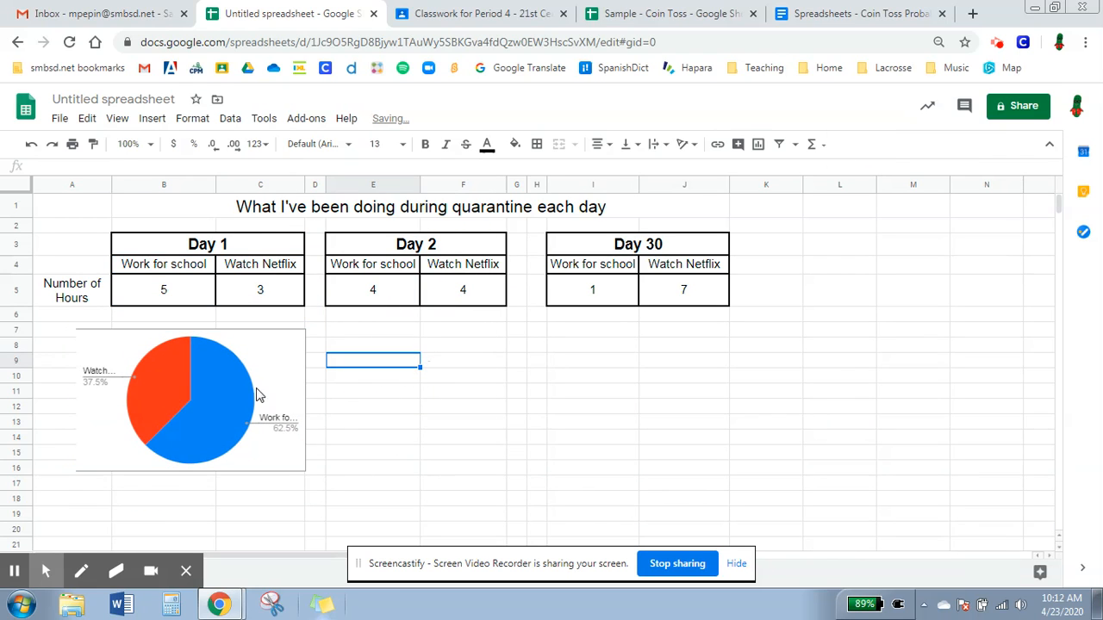
- Give the pie chart beneath the Day 1 table the title "Day 1"
left_click(283, 364)
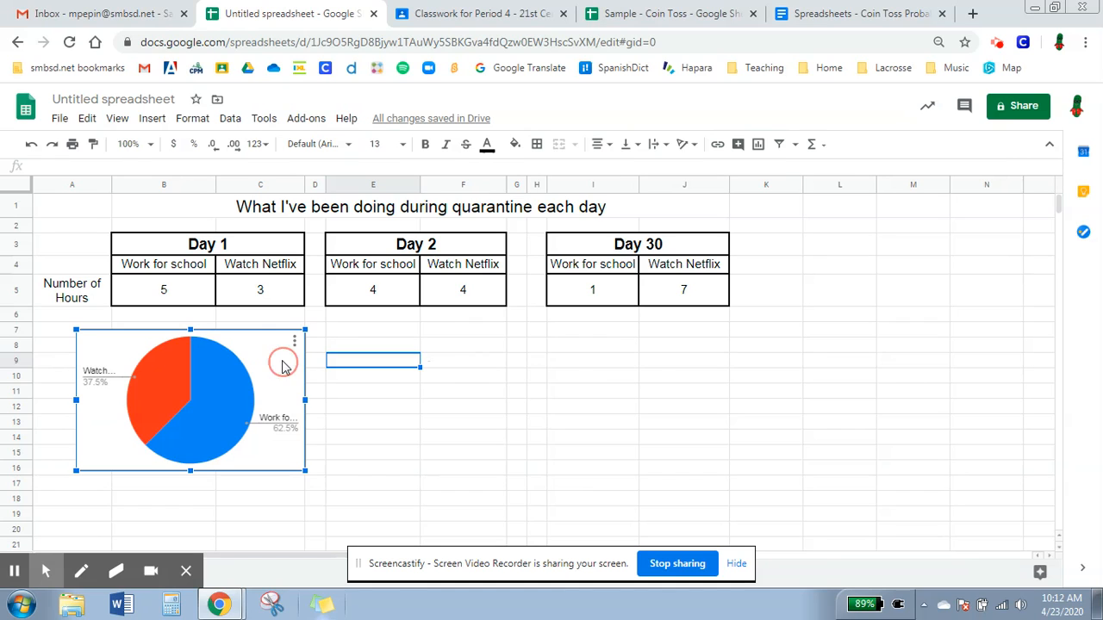
left_click(294, 341)
left_click(280, 363)
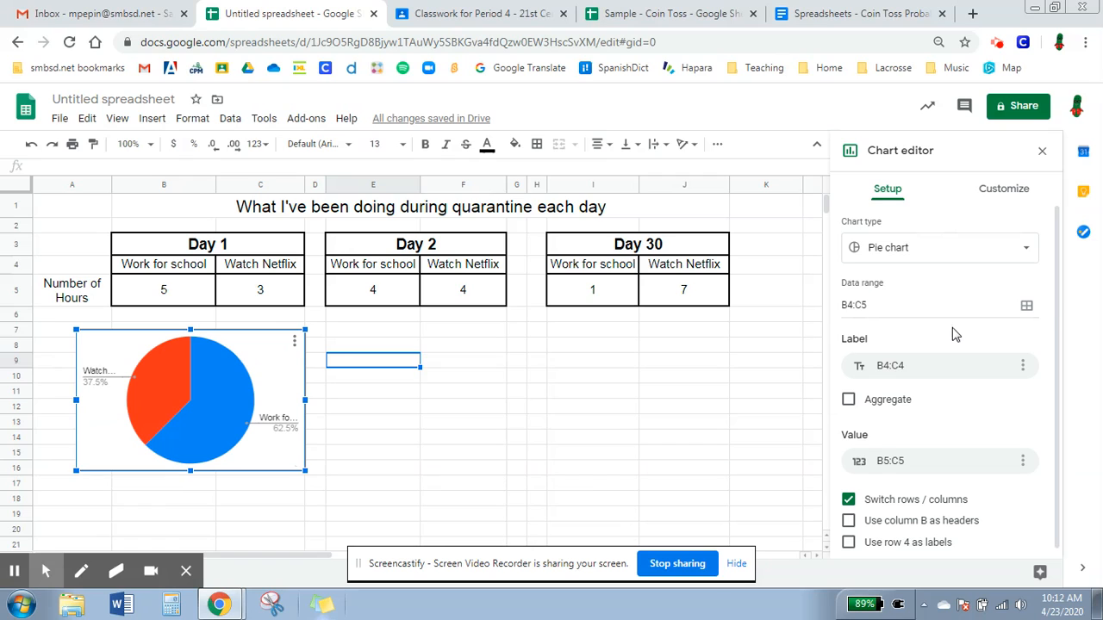
scroll(957, 333, "down", 1)
left_click(1012, 186)
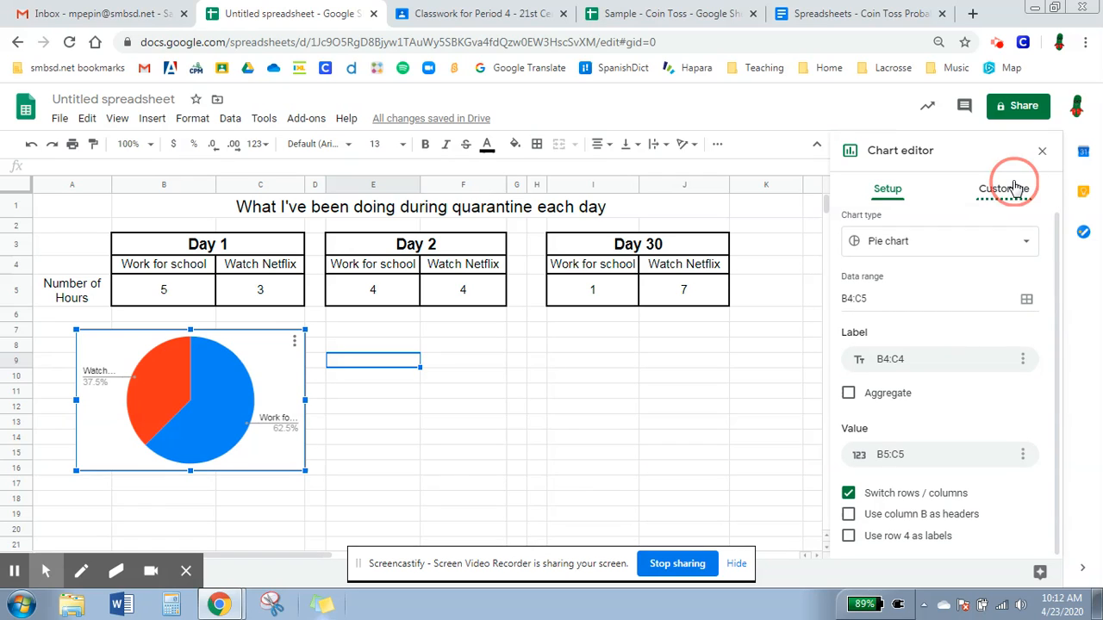
left_click(906, 359)
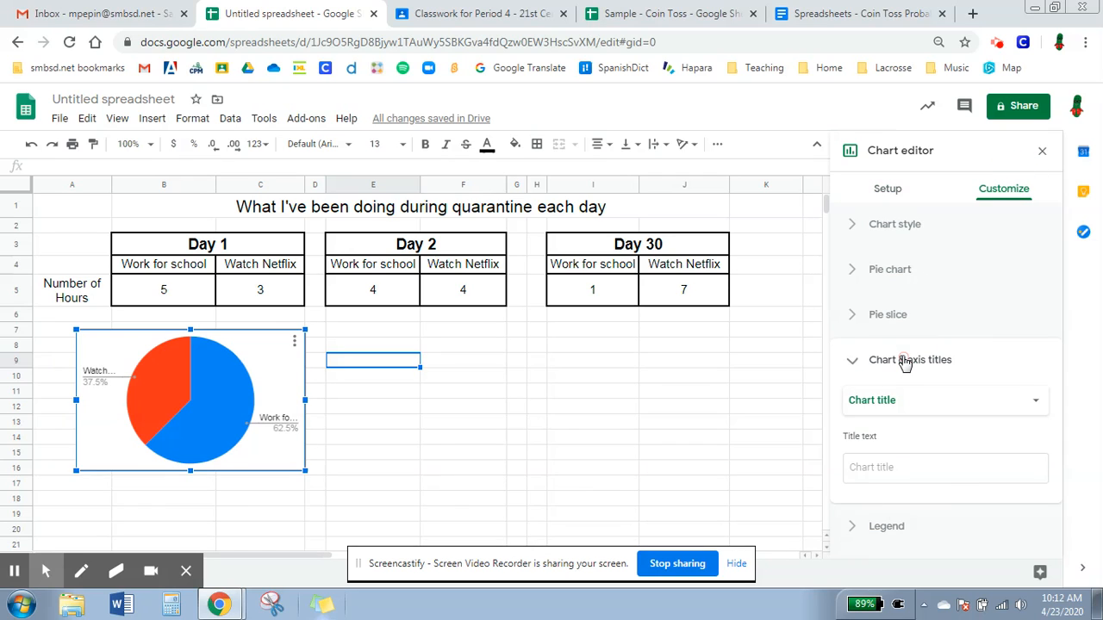
left_click(911, 352)
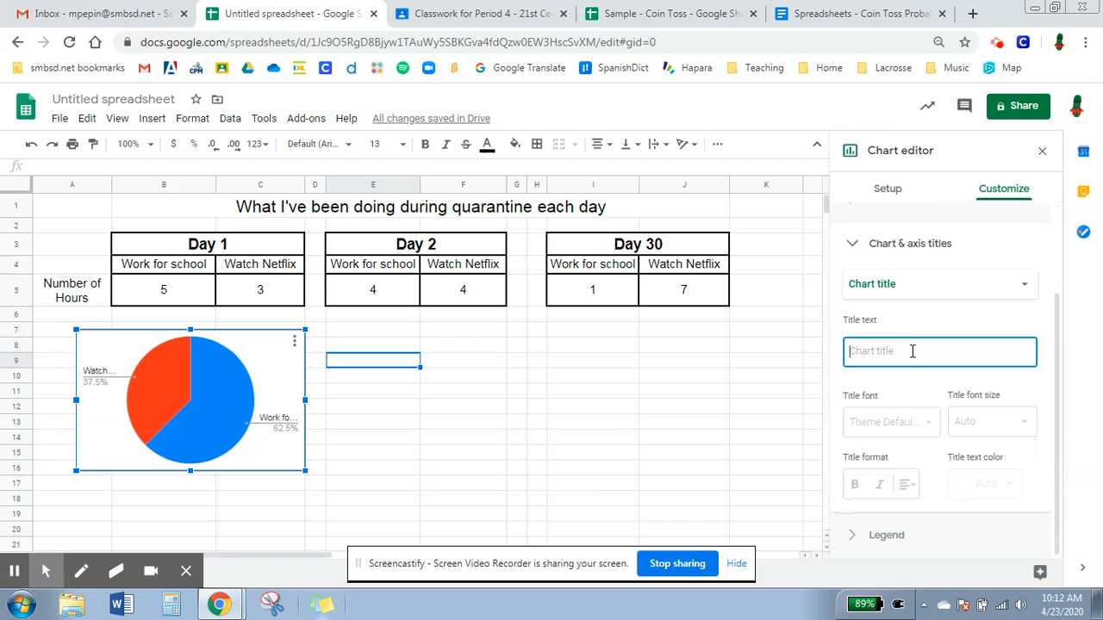
type("Day 1")
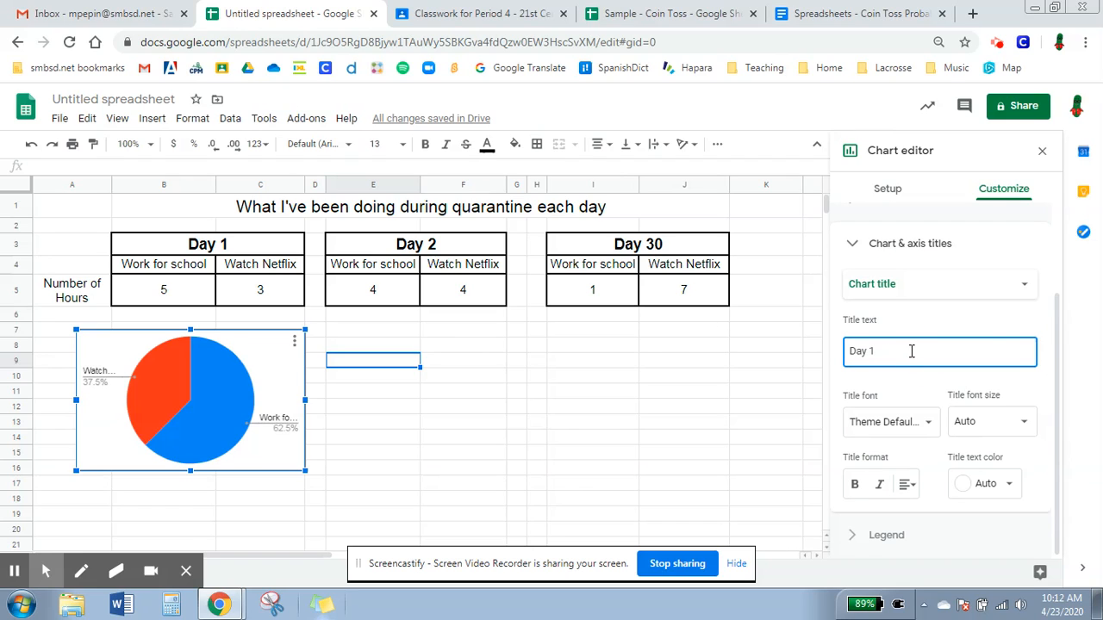
left_click(676, 334)
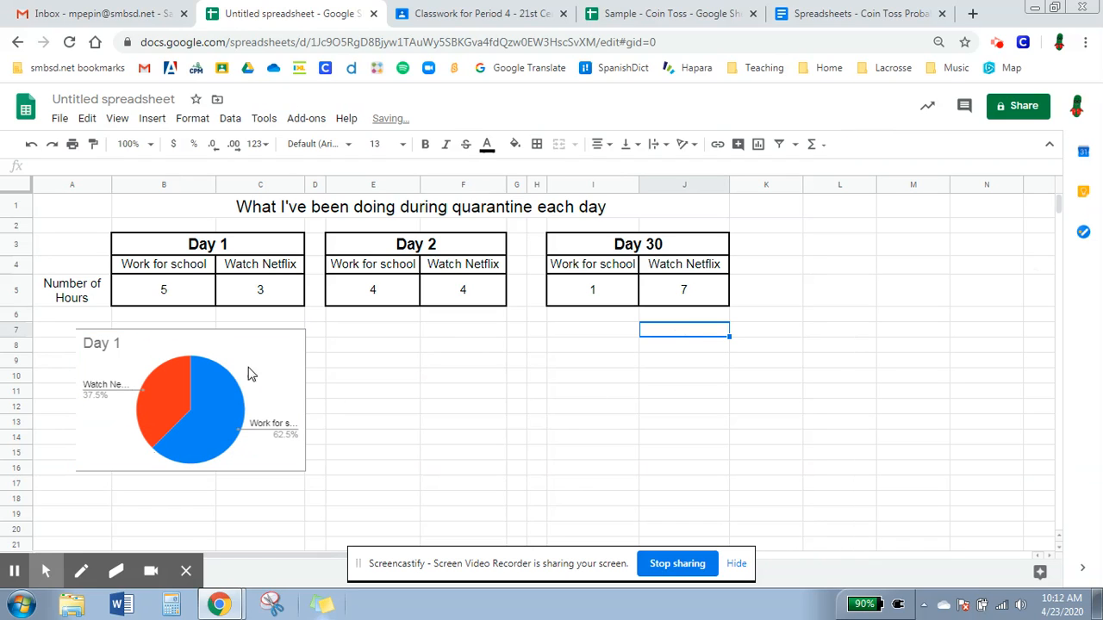
- Insert a pie chart of the Day 2 data in E4:F5, with rows and columns switched and column E not used as headers
left_click_drag(392, 264, 438, 285)
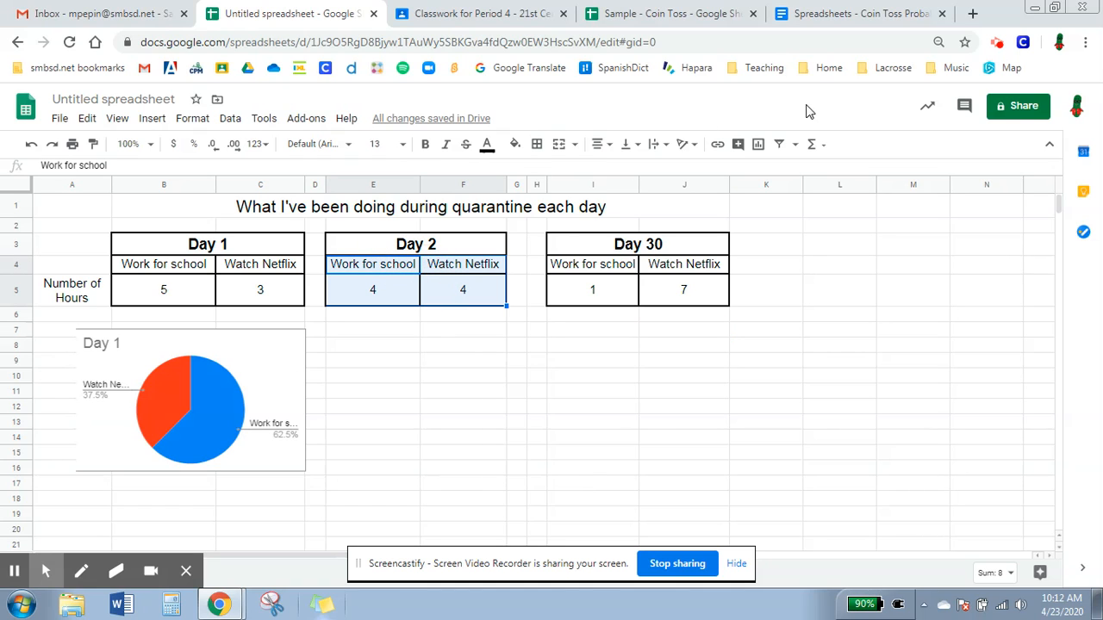
left_click(758, 144)
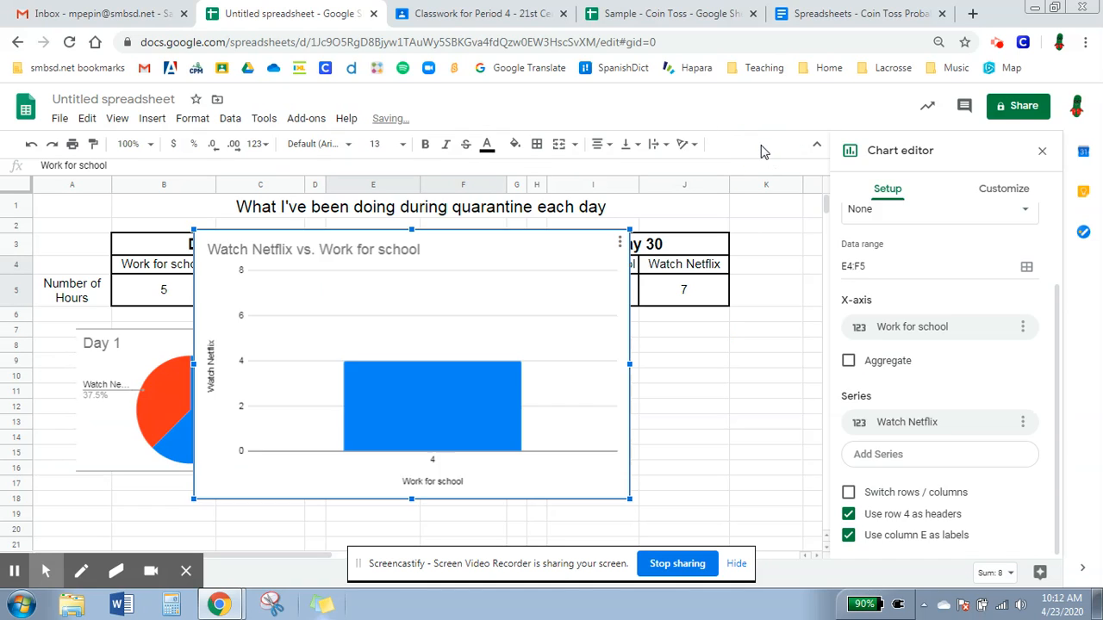
scroll(880, 220, "up", 2)
left_click(899, 250)
scroll(883, 364, "down", 5)
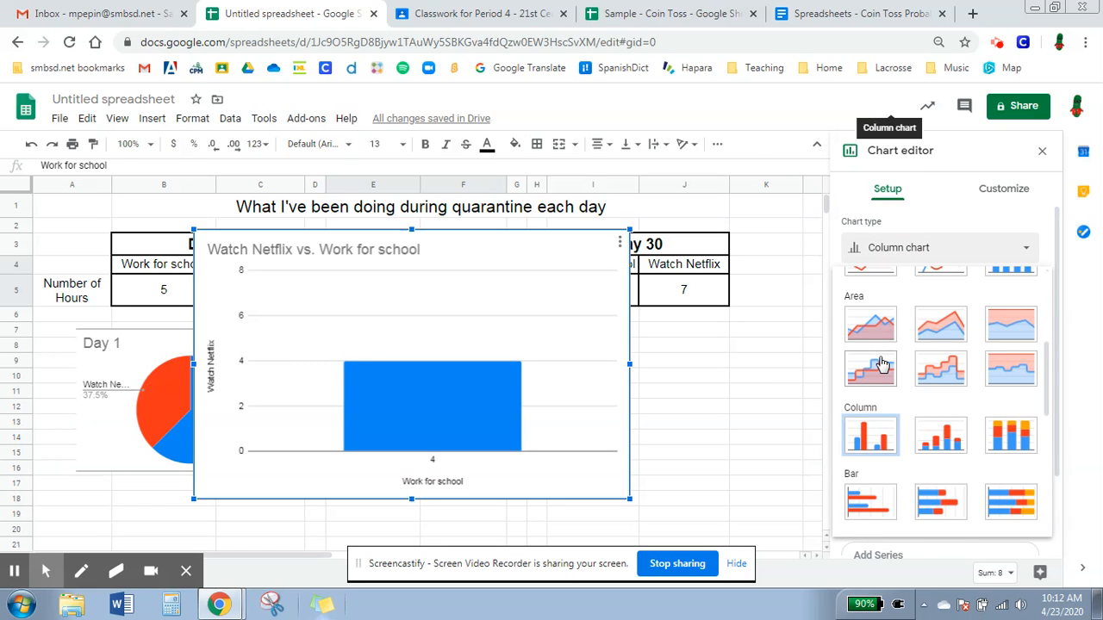
left_click(870, 488)
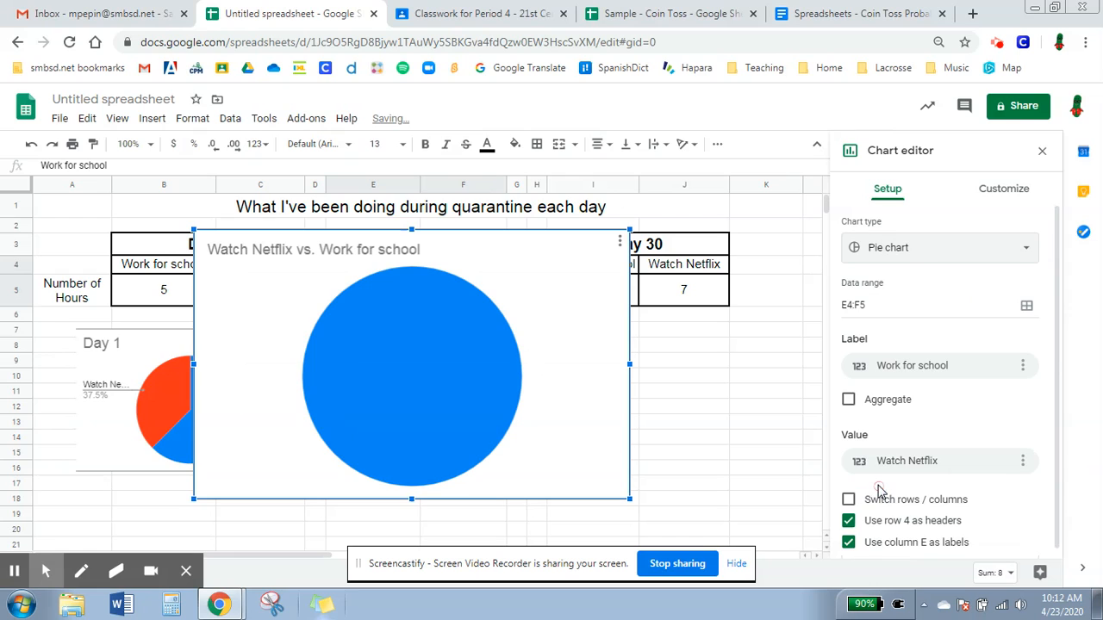
left_click(849, 494)
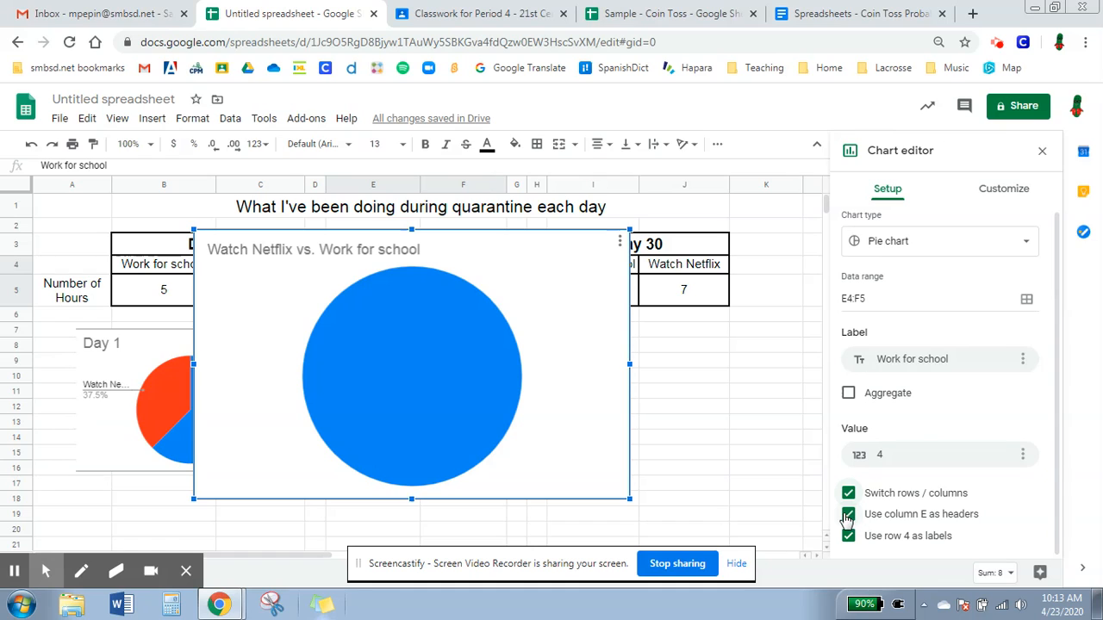
left_click(848, 516)
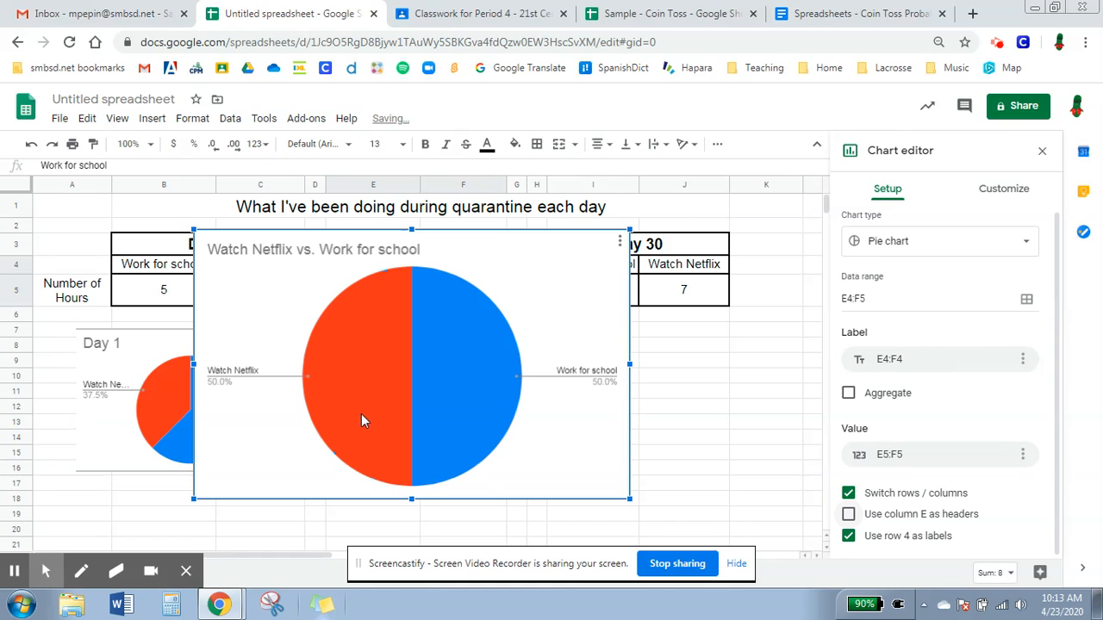
- Title the new pie chart "Day 2" and place it, reduced in size, beneath the Day 2 table beside the Day 1 chart
left_click(1000, 194)
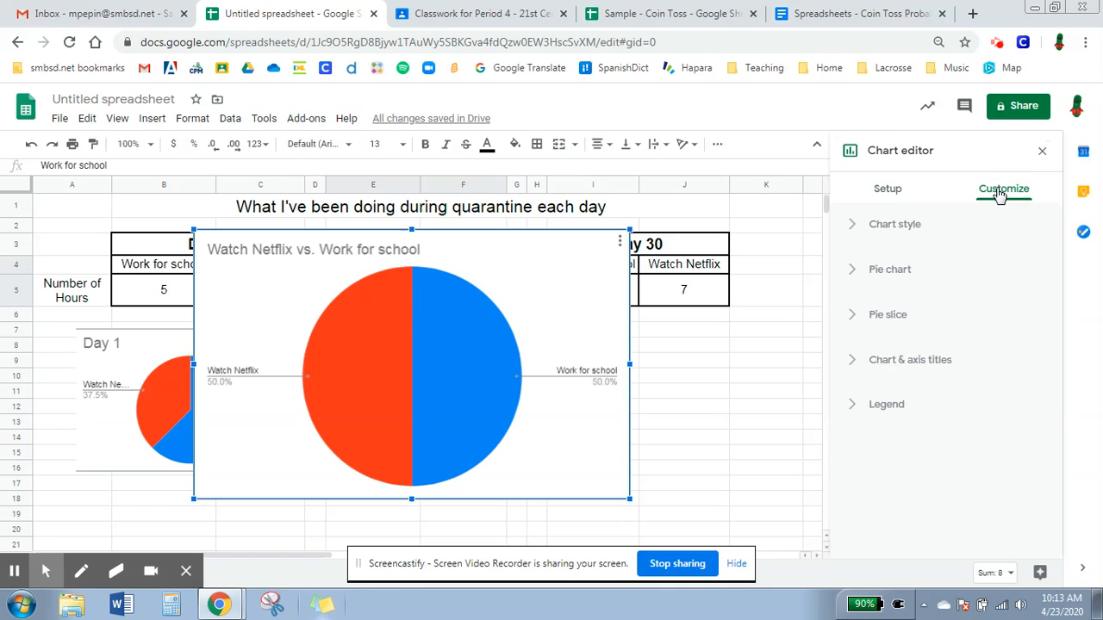
left_click(915, 357)
triple_click(915, 466)
type("da")
key("BackSpace")
type("D")
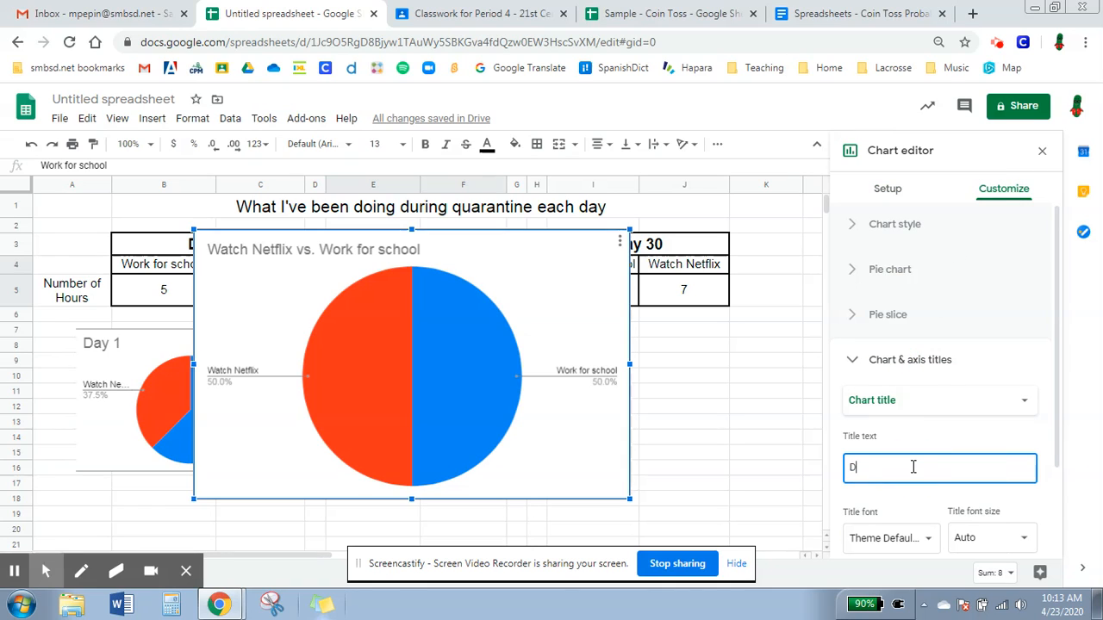
type(" 2")
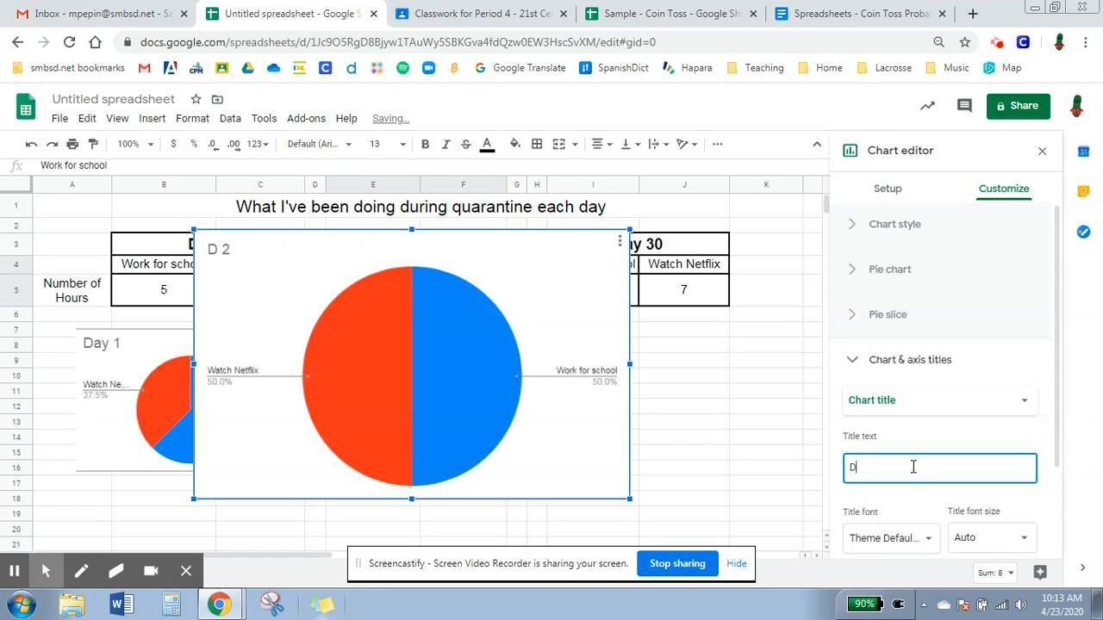
left_click(766, 438)
left_click_drag(630, 499, 516, 451)
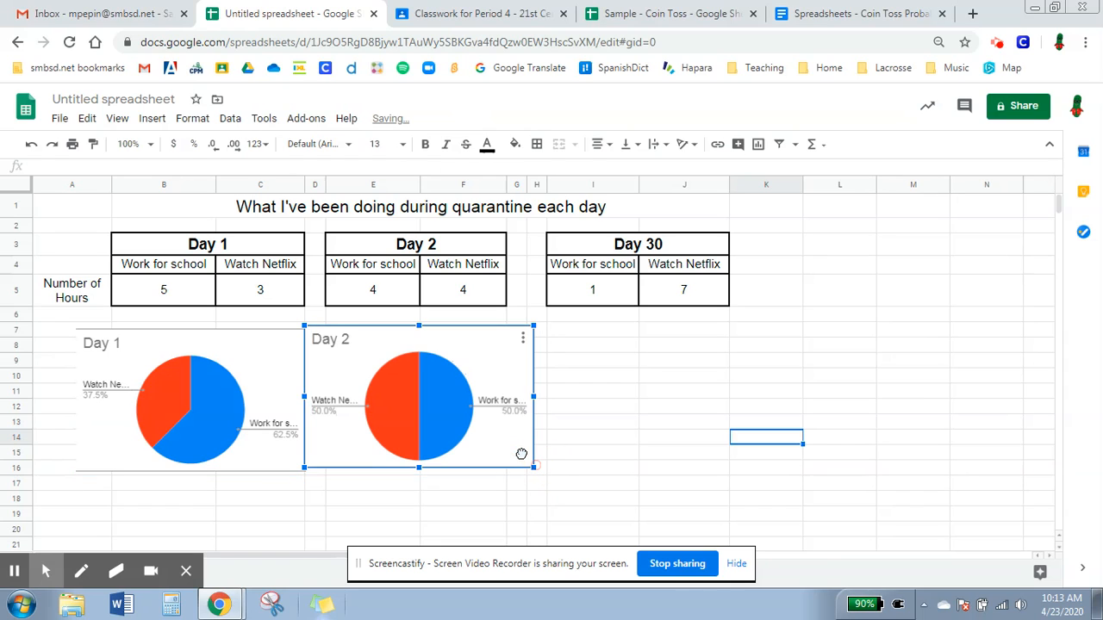
left_click(667, 424)
- Insert a pie chart of the Day 30 data in I4:J5, with rows and columns switched and column I not used as headers
left_click_drag(605, 263, 660, 288)
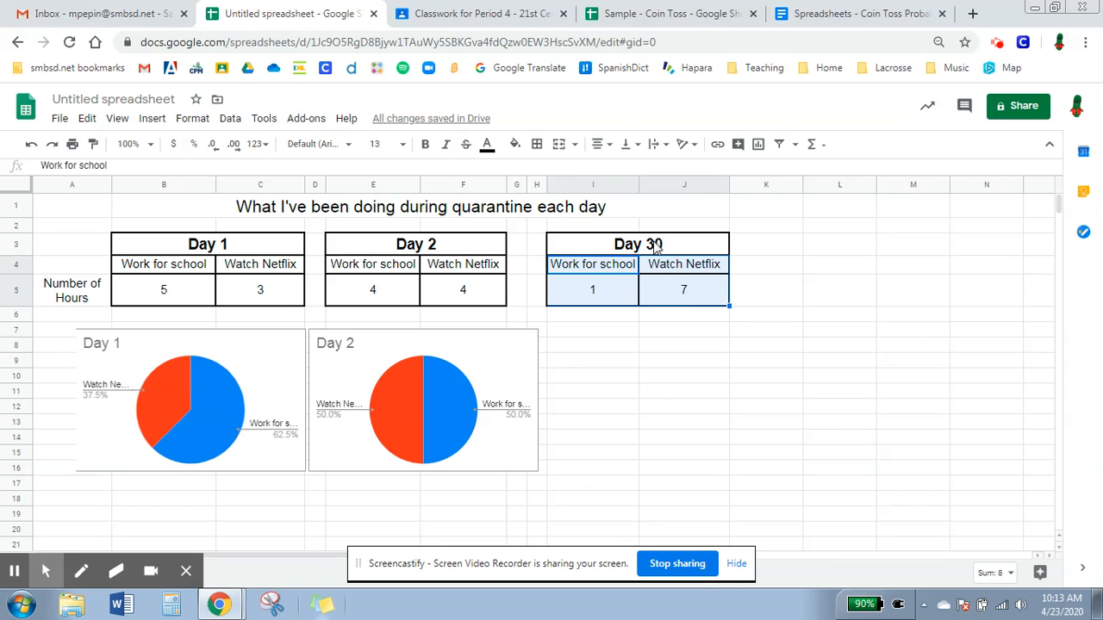
left_click(757, 144)
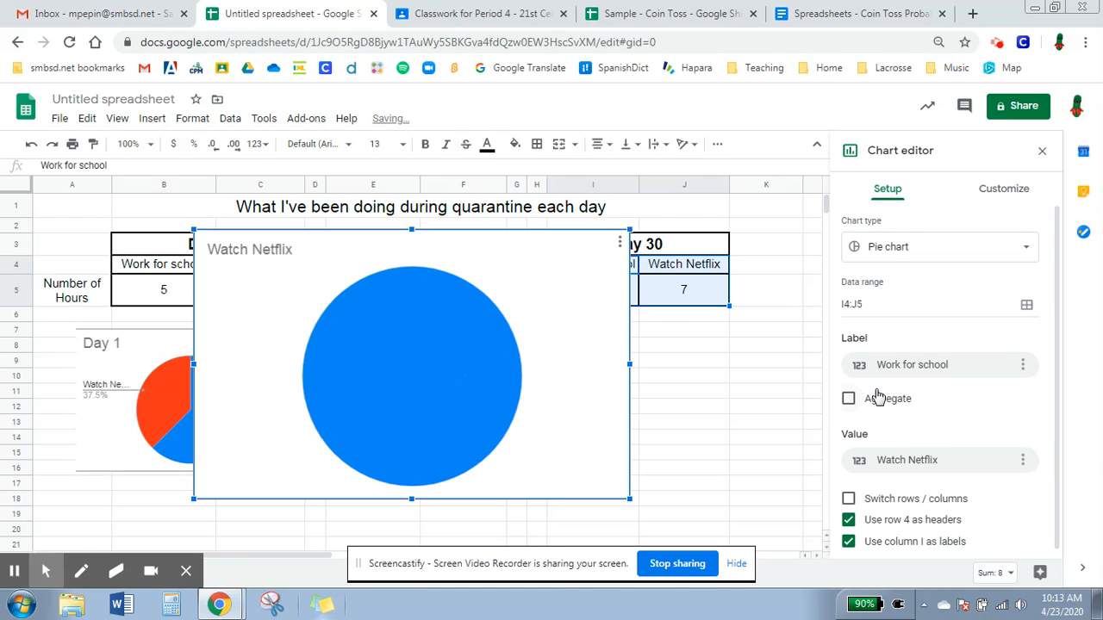
left_click(848, 493)
left_click(849, 514)
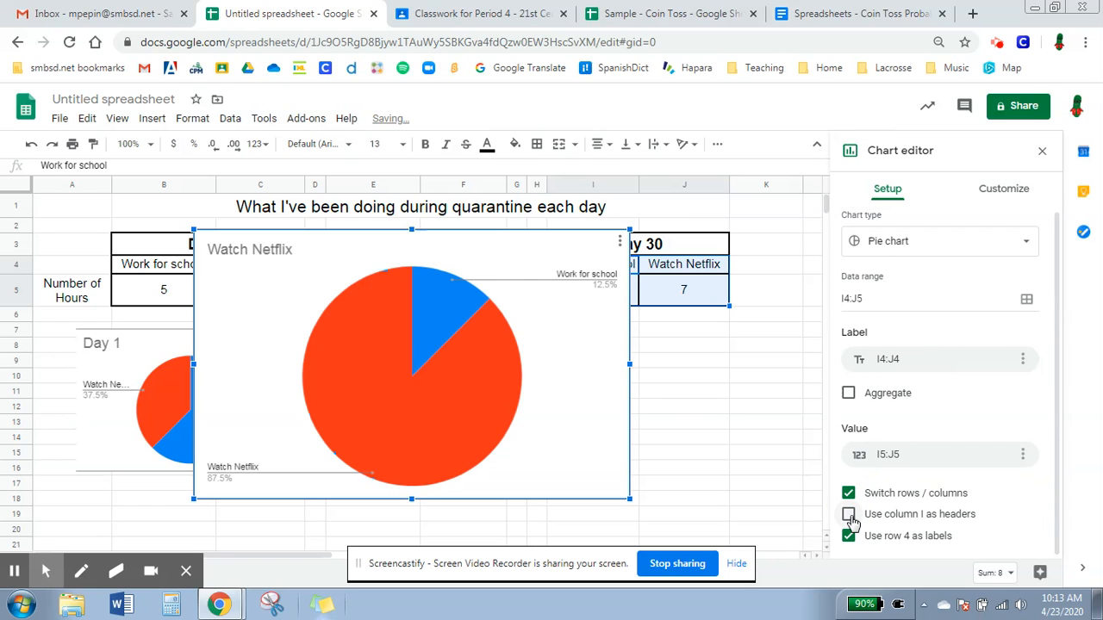
- Set the title of the Day 30 table's pie chart to "Day 30"
left_click(999, 190)
left_click(896, 362)
left_click(897, 465)
type("Day 30")
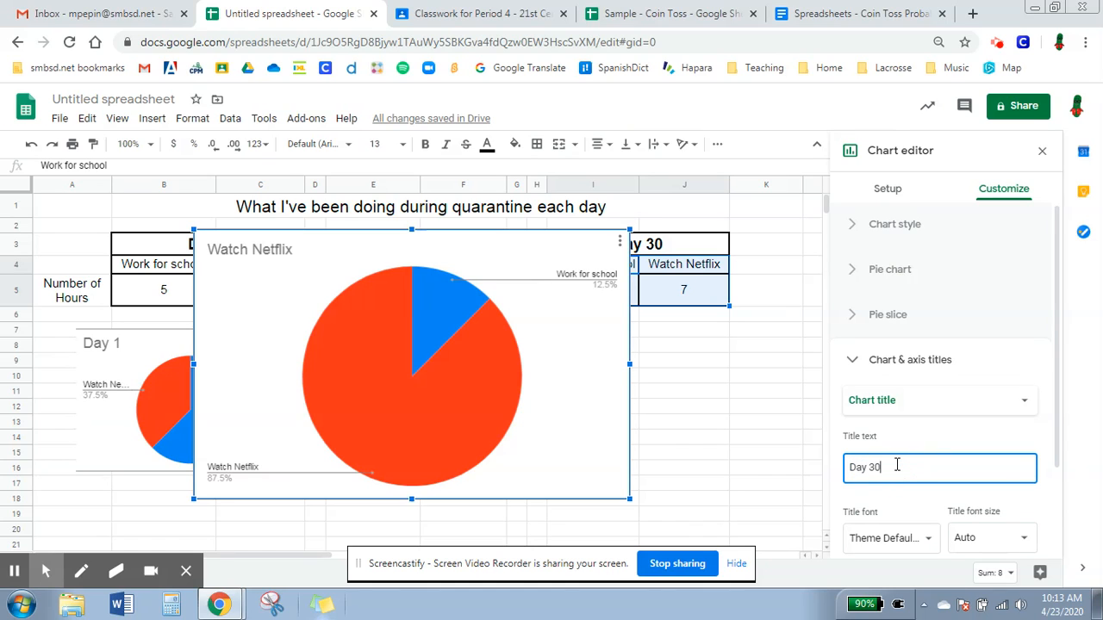
left_click(760, 407)
- Resize the Day 30 pie chart to match the other two and align it beneath the Day 30 table
left_click(622, 414)
left_click_drag(628, 497, 728, 413)
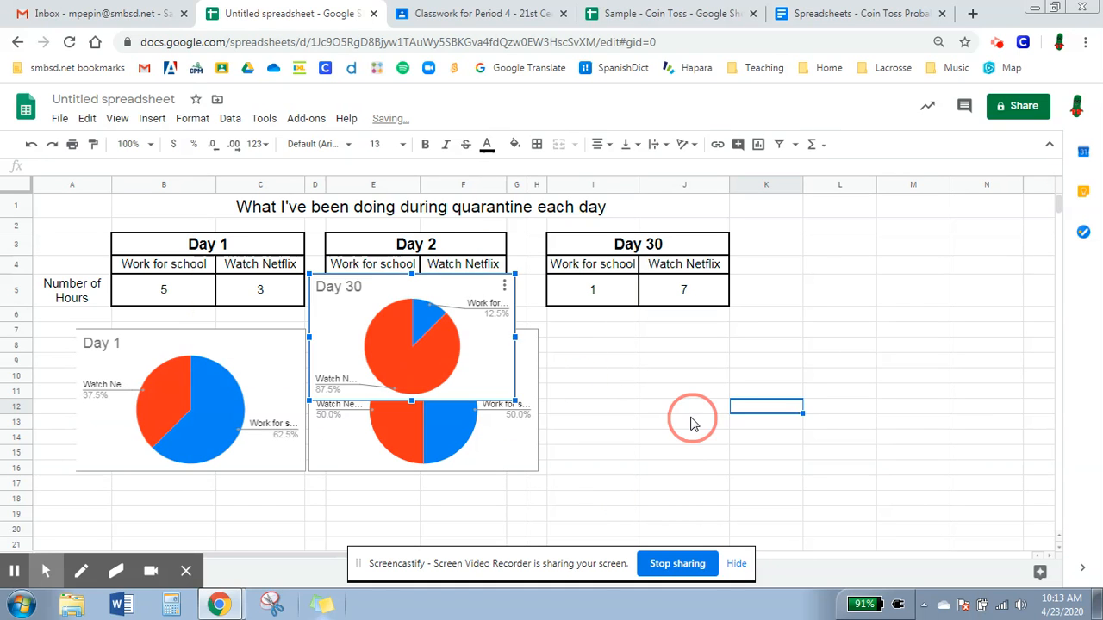
left_click_drag(940, 489, 929, 488)
left_click_drag(752, 344, 772, 330)
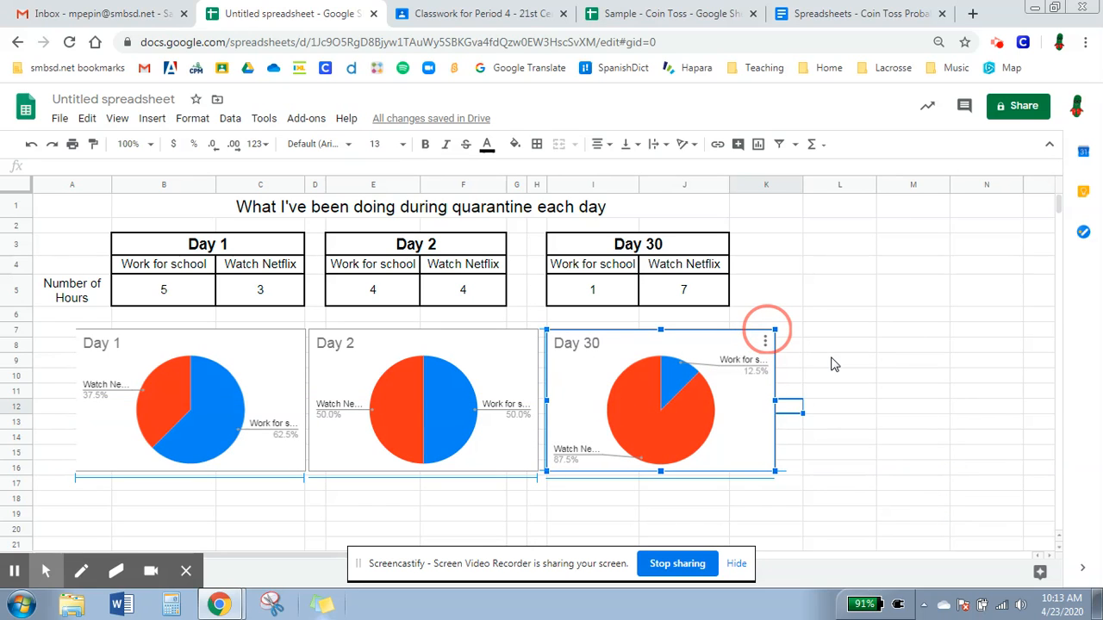
left_click(842, 358)
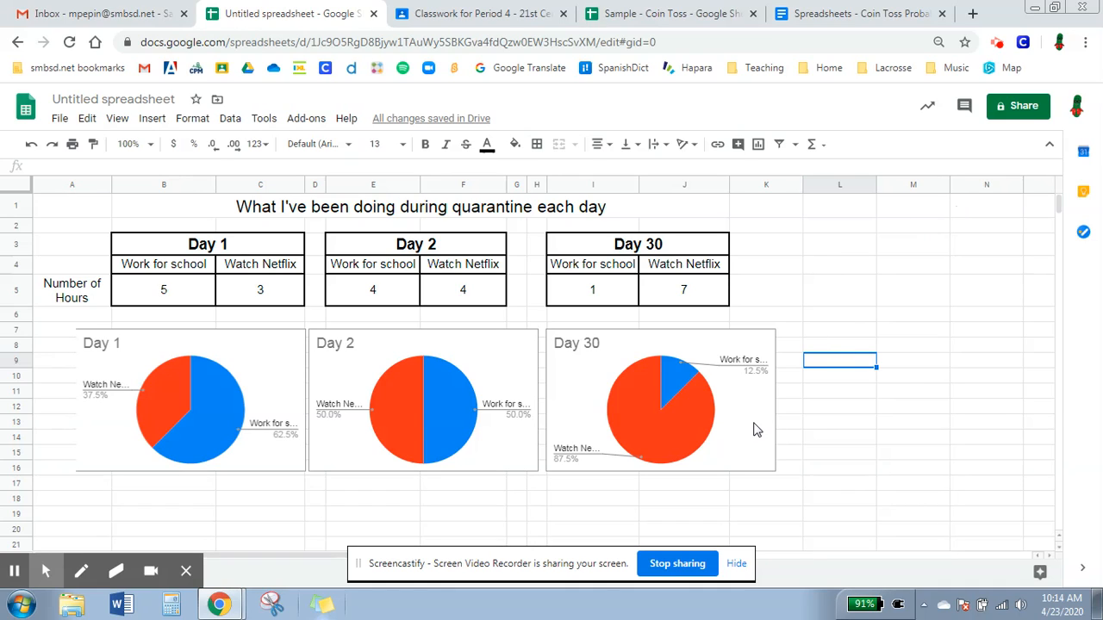
left_click(997, 44)
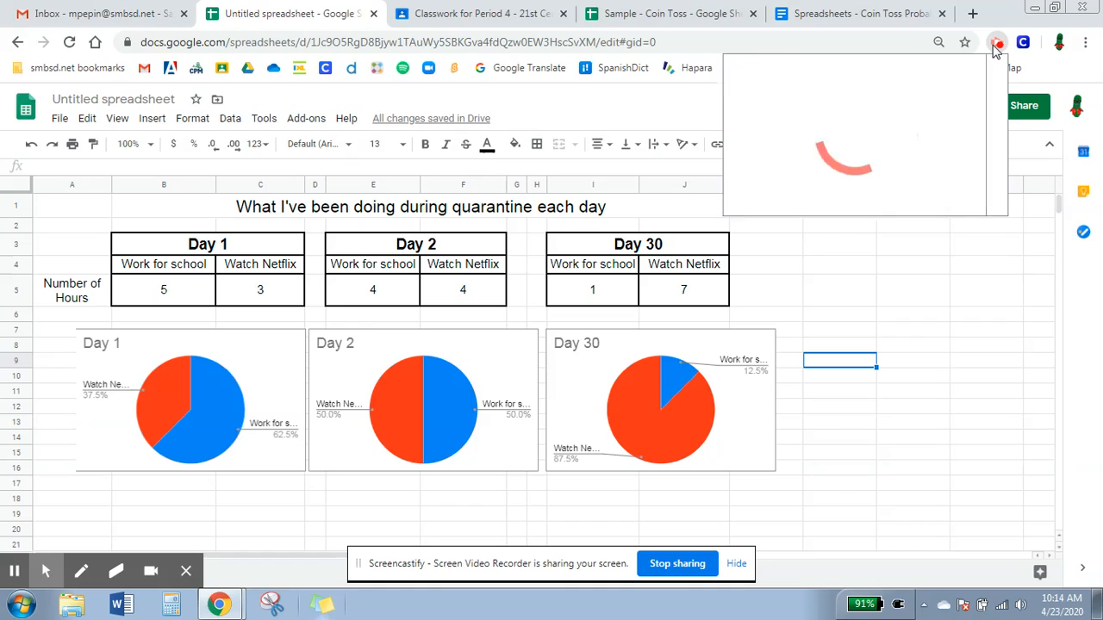